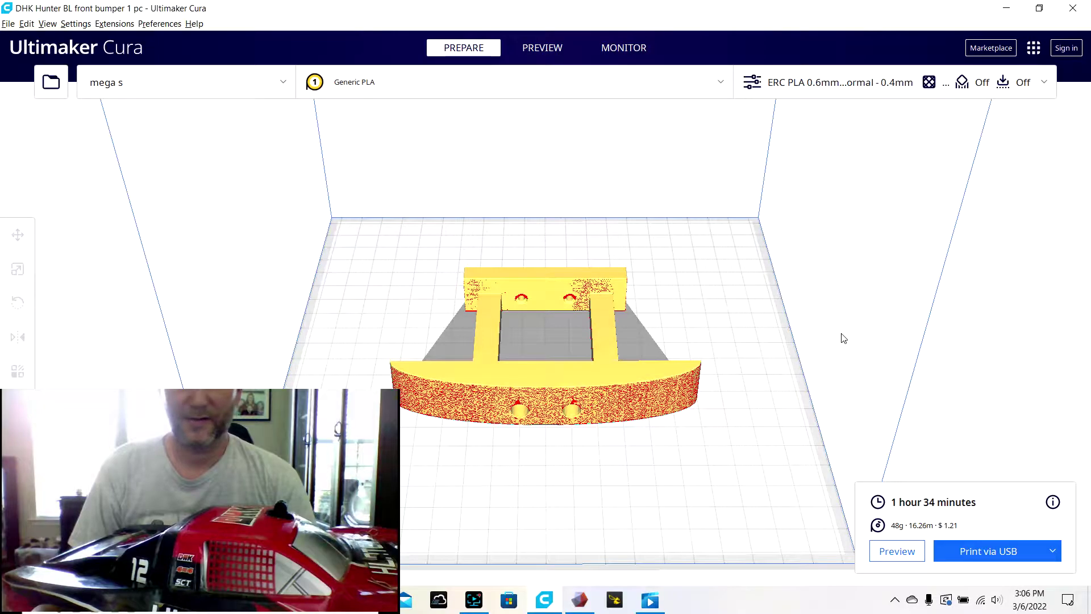
Orbit the view around the DHK Hunter BL bumper to a level front view and a low angle.
{"action": "right_click_drag", "start_coordinate": [748, 429], "coordinate": [476, 467]}
{"action": "right_click_drag", "start_coordinate": [675, 459], "coordinate": [466, 399]}
{"action": "mouse_move", "coordinate": [1053, 504]}
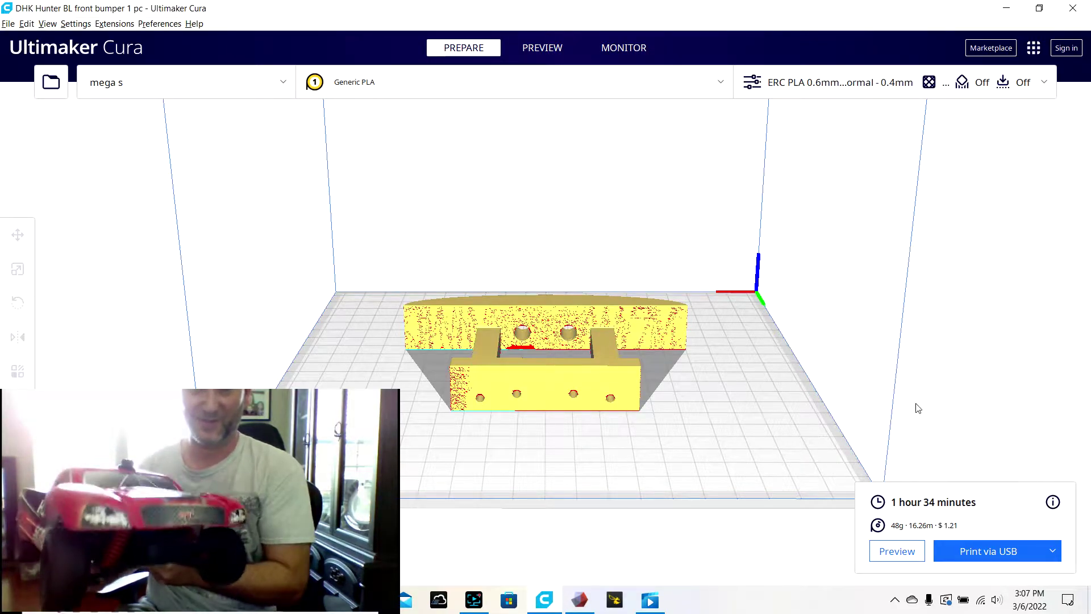
Open the custom print settings and review the Walls, Top/Bottom and Infill values.
{"action": "left_click", "coordinate": [1045, 84]}
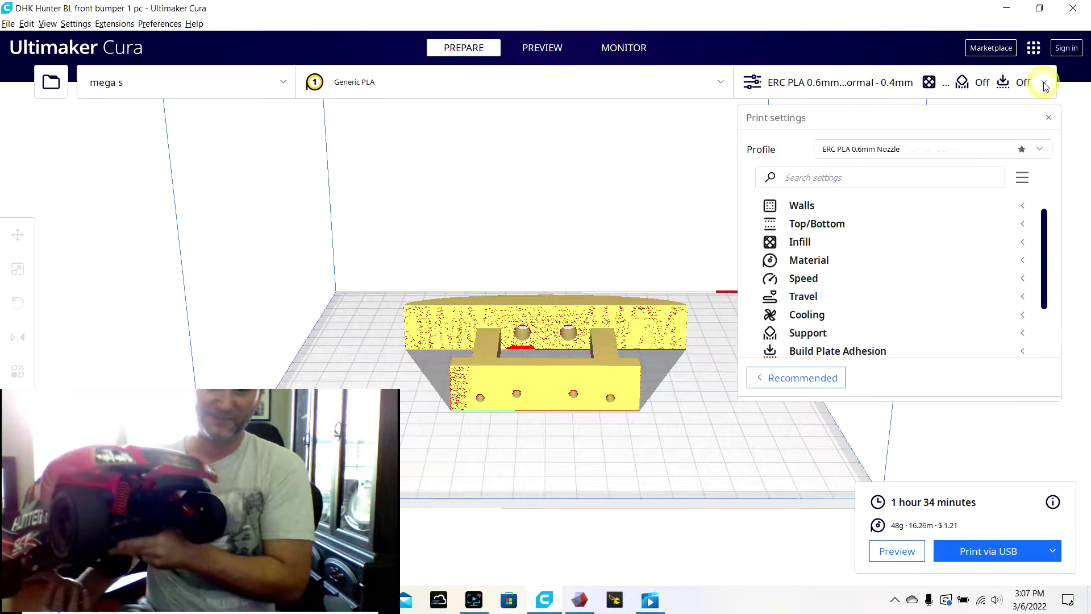
{"action": "left_click", "coordinate": [1022, 206]}
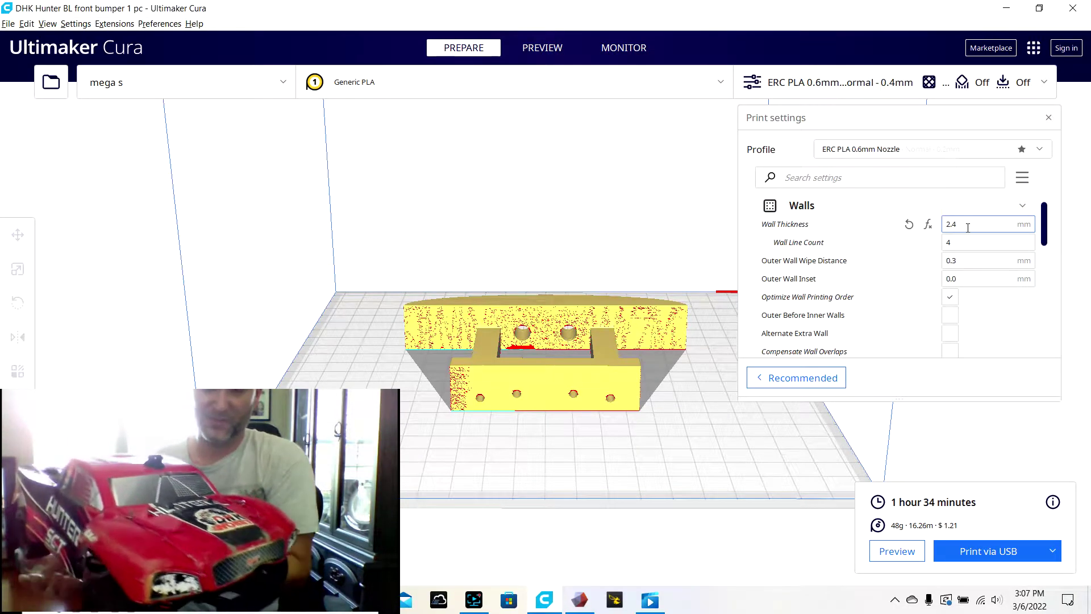
{"action": "left_click", "coordinate": [1022, 206]}
{"action": "left_click", "coordinate": [1024, 225]}
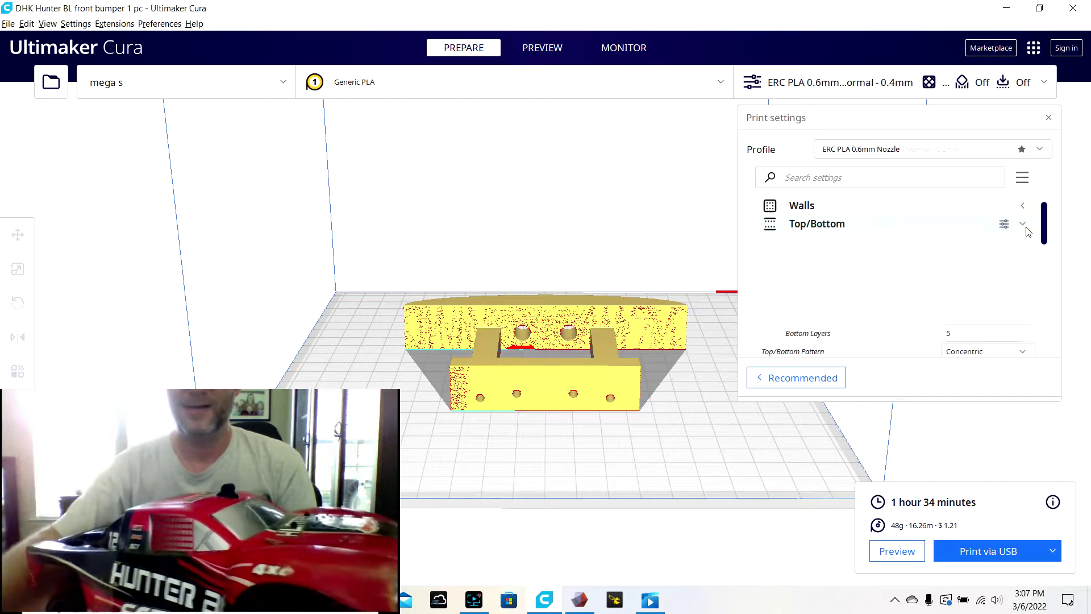
{"action": "left_click", "coordinate": [1026, 227]}
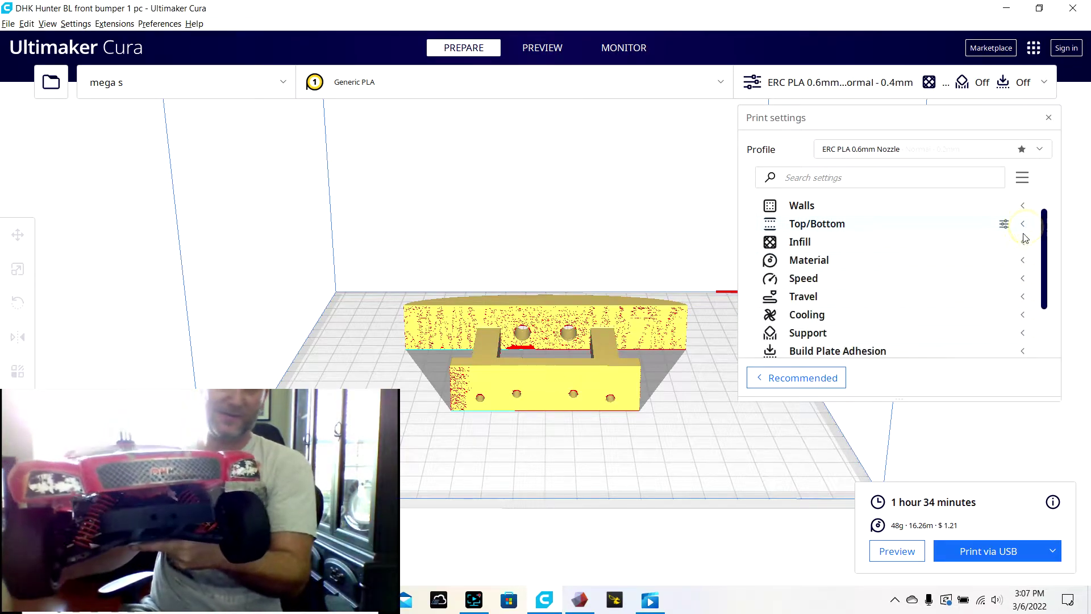
{"action": "left_click", "coordinate": [1023, 242]}
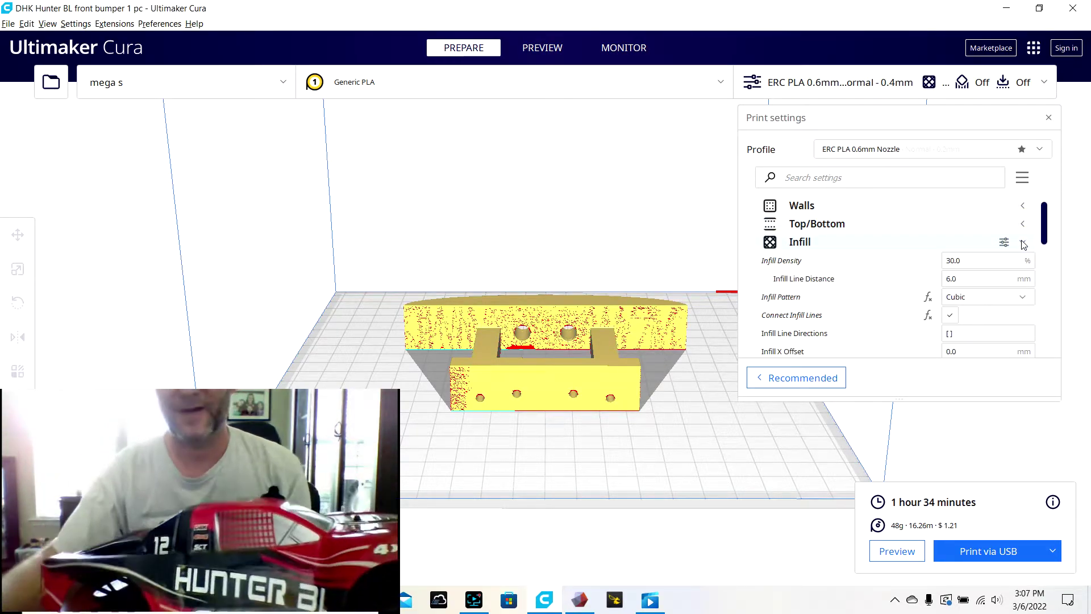
{"action": "left_click", "coordinate": [1023, 243]}
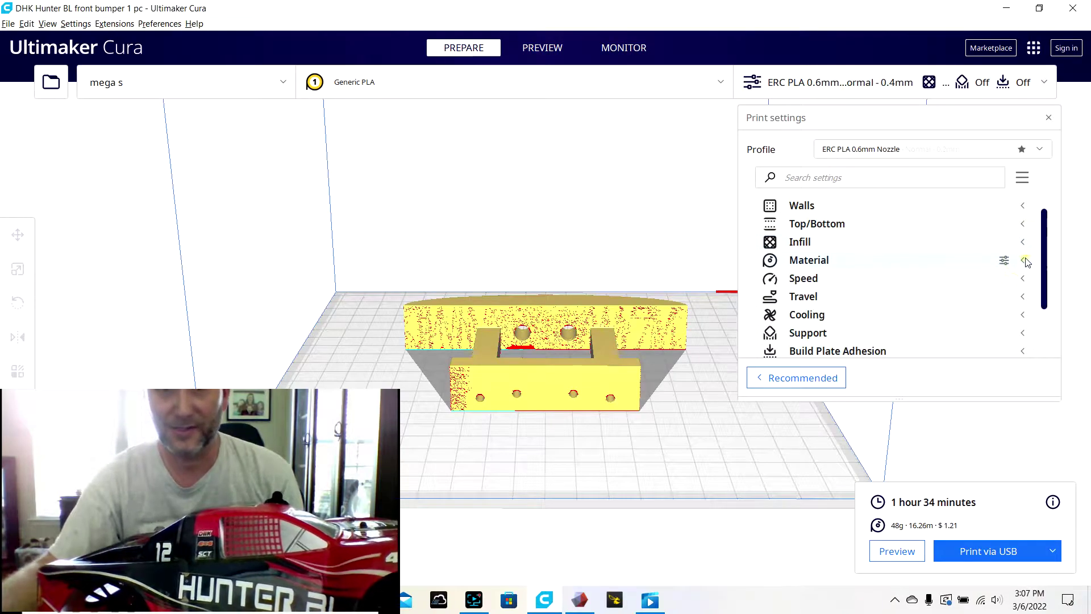
Review the Material temperature settings, then collapse them.
{"action": "left_click", "coordinate": [1025, 261]}
{"action": "scroll", "coordinate": [1015, 259], "scroll_direction": "down", "scroll_amount": 3}
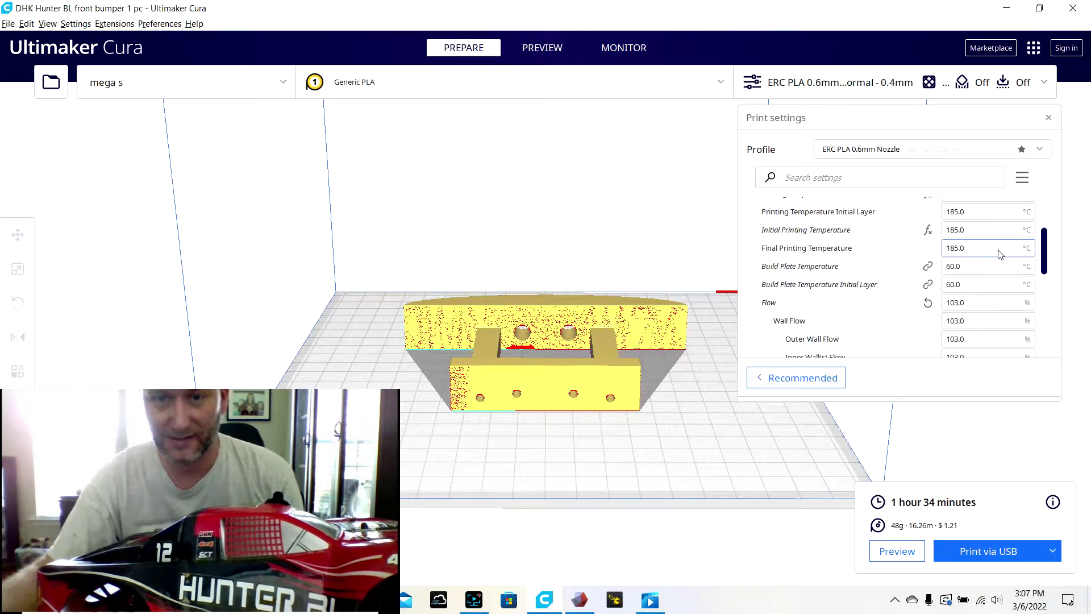
{"action": "scroll", "coordinate": [1006, 255], "scroll_direction": "up", "scroll_amount": 3}
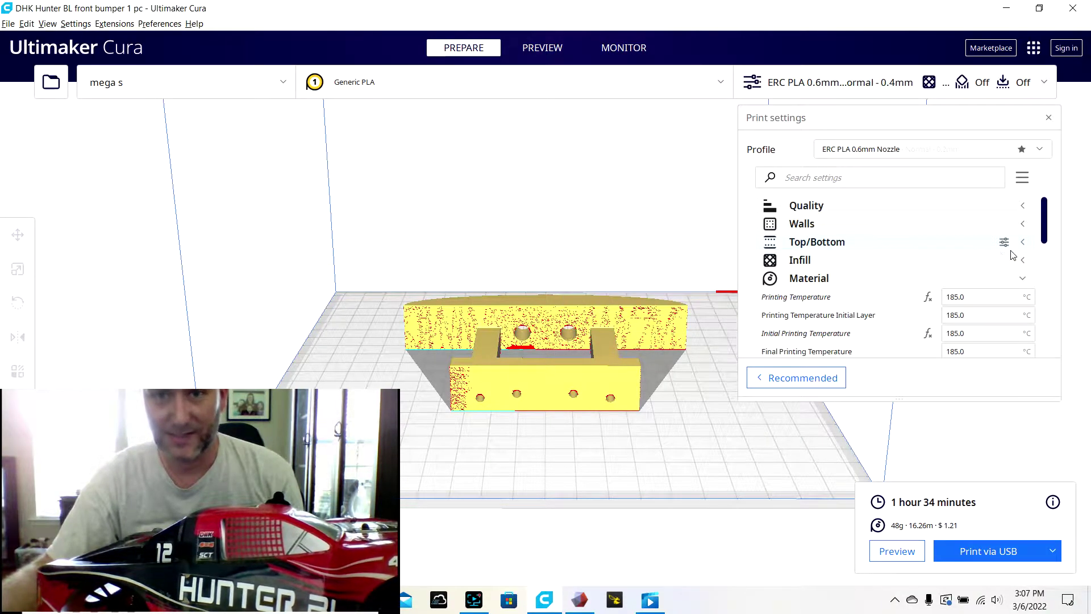
{"action": "left_click", "coordinate": [1024, 278]}
{"action": "scroll", "coordinate": [1012, 270], "scroll_direction": "down", "scroll_amount": 2}
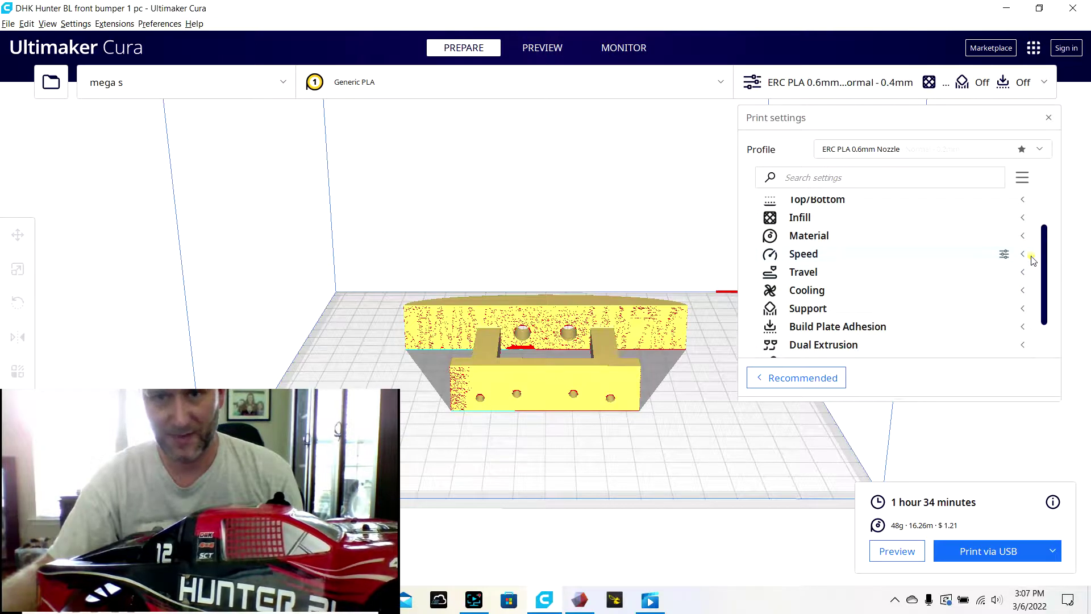
Review the Speed settings, then collapse them.
{"action": "left_click", "coordinate": [1023, 254]}
{"action": "scroll", "coordinate": [1032, 261], "scroll_direction": "down", "scroll_amount": 2}
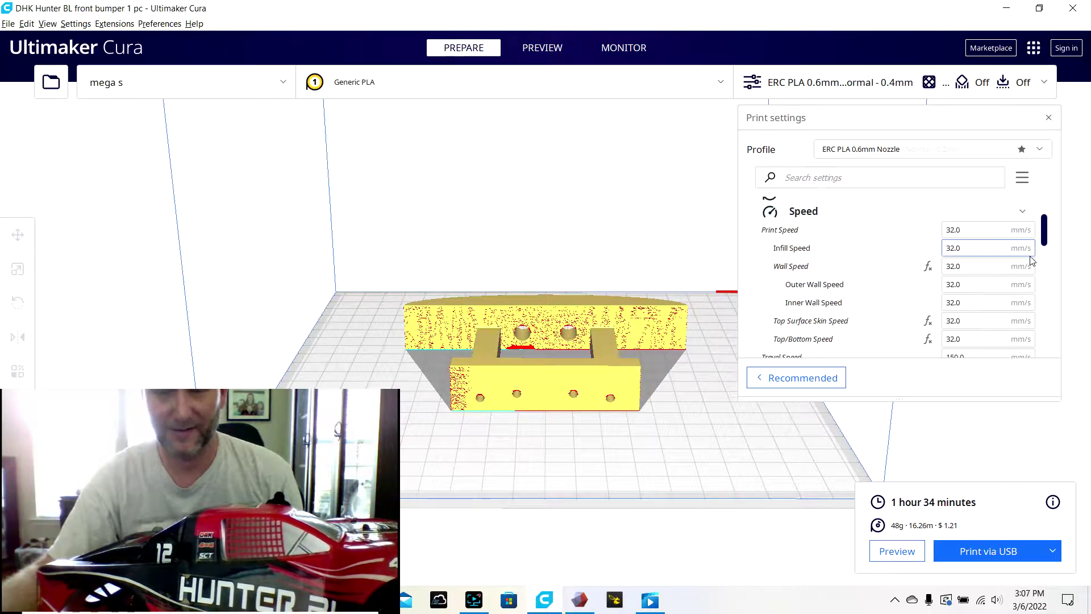
{"action": "scroll", "coordinate": [1032, 260], "scroll_direction": "down", "scroll_amount": 4}
{"action": "scroll", "coordinate": [1032, 261], "scroll_direction": "down", "scroll_amount": 2}
{"action": "scroll", "coordinate": [1030, 262], "scroll_direction": "up", "scroll_amount": 6}
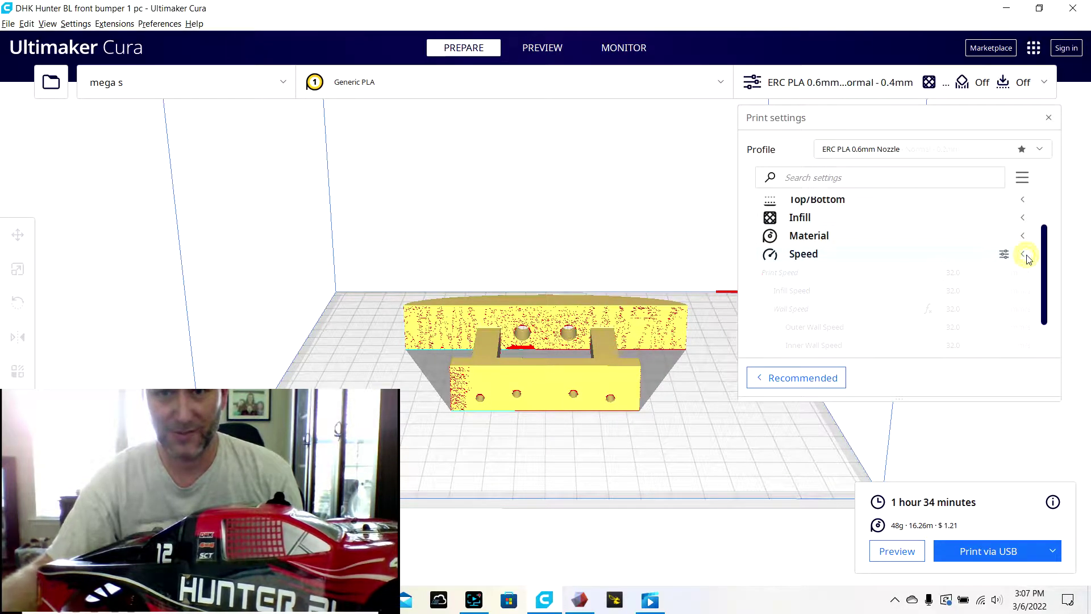
{"action": "left_click", "coordinate": [1027, 256]}
Review the Travel settings, showing 10 mm retraction at 40 mm/s.
{"action": "left_click", "coordinate": [1027, 277]}
{"action": "scroll", "coordinate": [1026, 268], "scroll_direction": "down", "scroll_amount": 3}
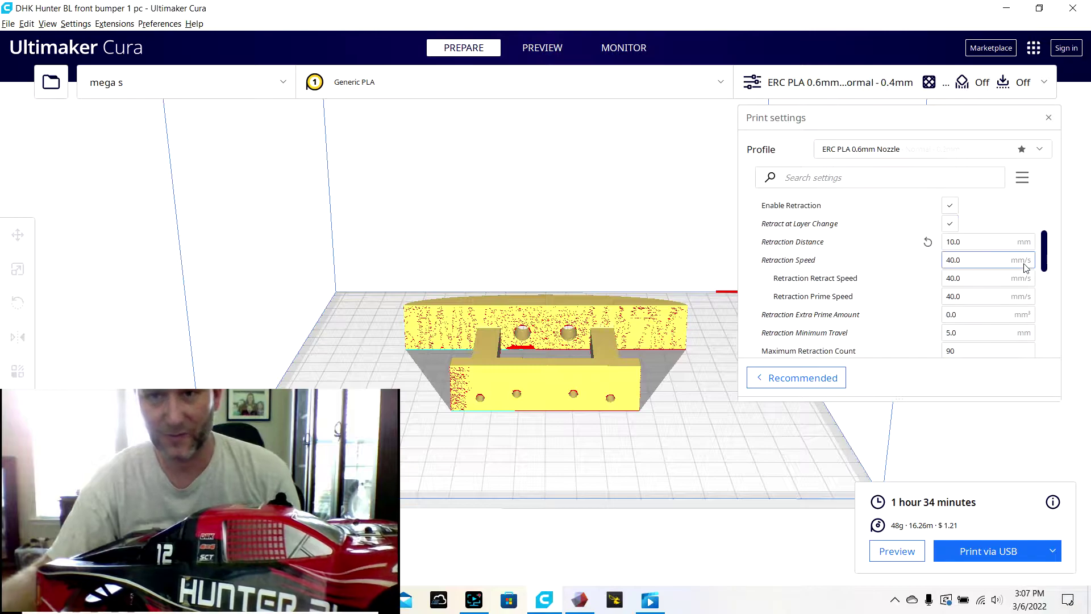
{"action": "scroll", "coordinate": [1032, 265], "scroll_direction": "down", "scroll_amount": 2}
{"action": "scroll", "coordinate": [1033, 272], "scroll_direction": "up", "scroll_amount": 4}
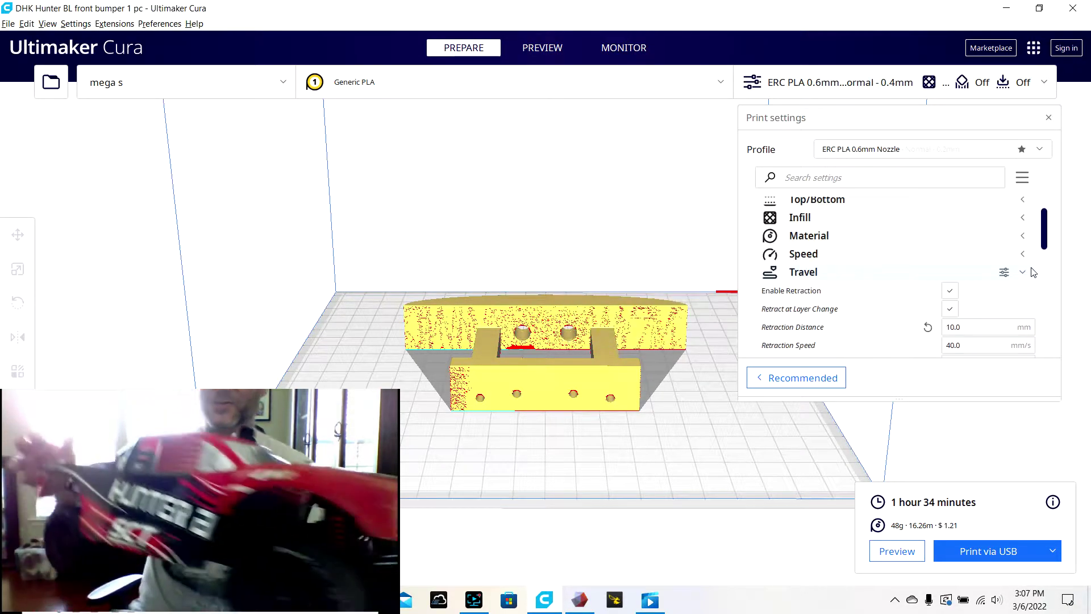
Collapse Travel and review the Cooling and fan speed settings.
{"action": "left_click", "coordinate": [1033, 273]}
{"action": "left_click", "coordinate": [1031, 288]}
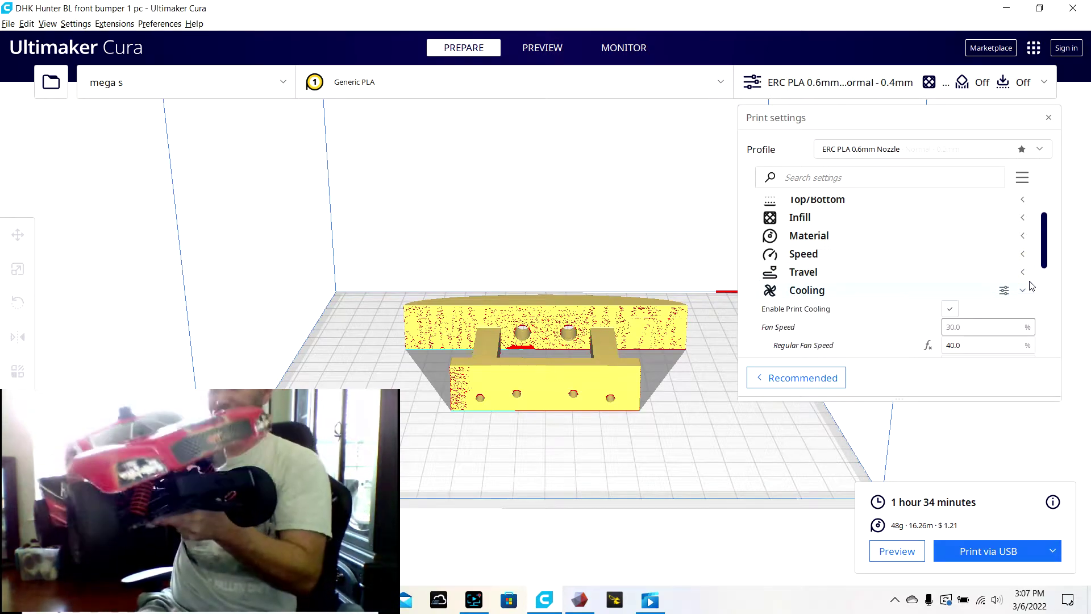
{"action": "scroll", "coordinate": [1032, 288], "scroll_direction": "down", "scroll_amount": 3}
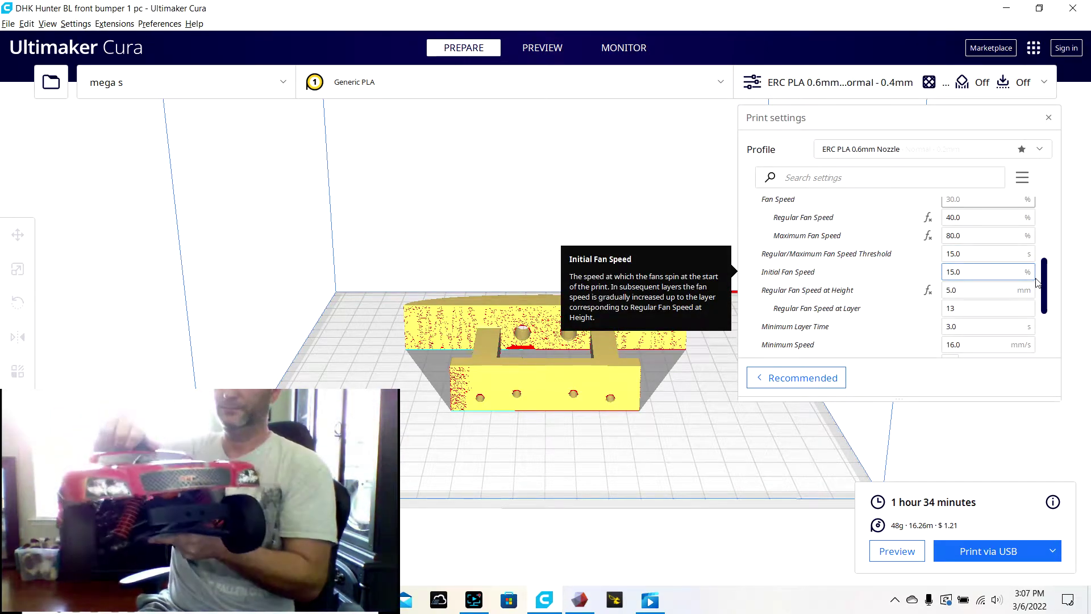
{"action": "scroll", "coordinate": [1036, 283], "scroll_direction": "up", "scroll_amount": 3}
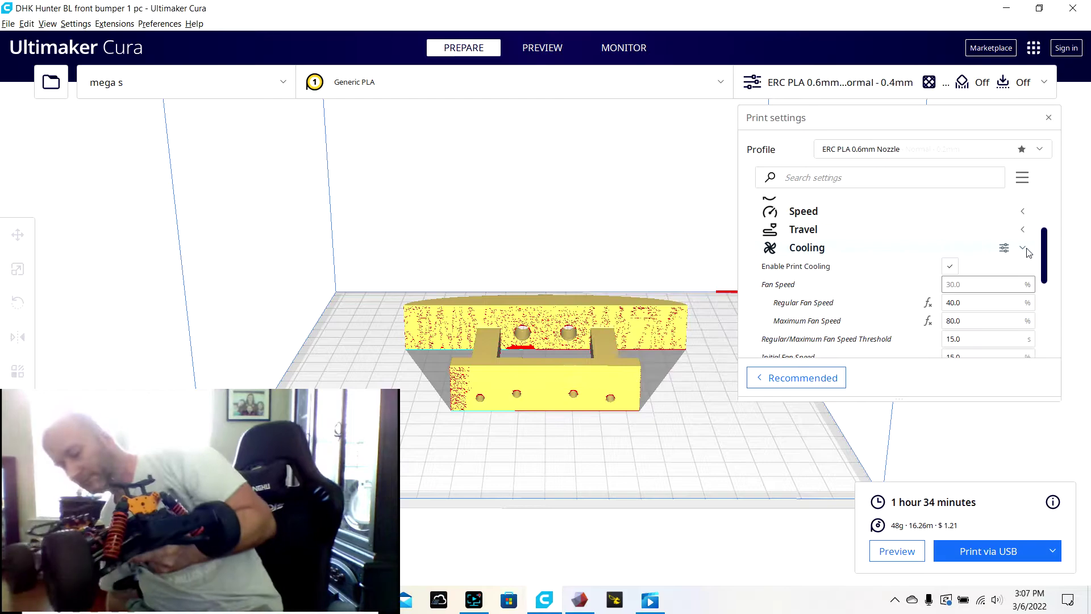
{"action": "left_click", "coordinate": [1026, 249]}
Review and collapse the Support and Build Plate Adhesion settings.
{"action": "left_click", "coordinate": [1024, 266]}
{"action": "left_click", "coordinate": [1026, 270]}
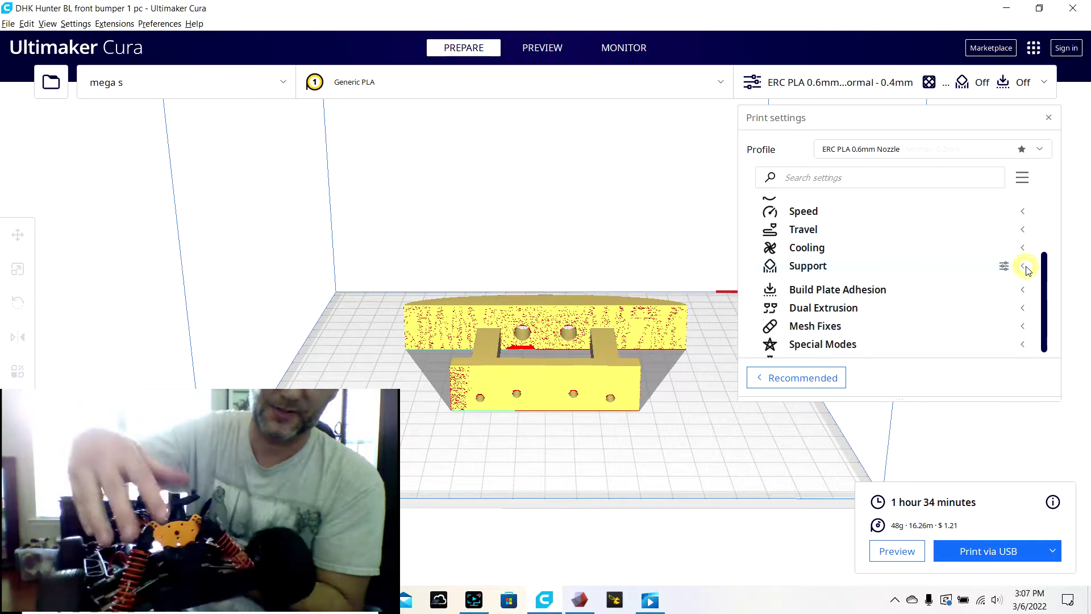
{"action": "left_click", "coordinate": [1024, 285]}
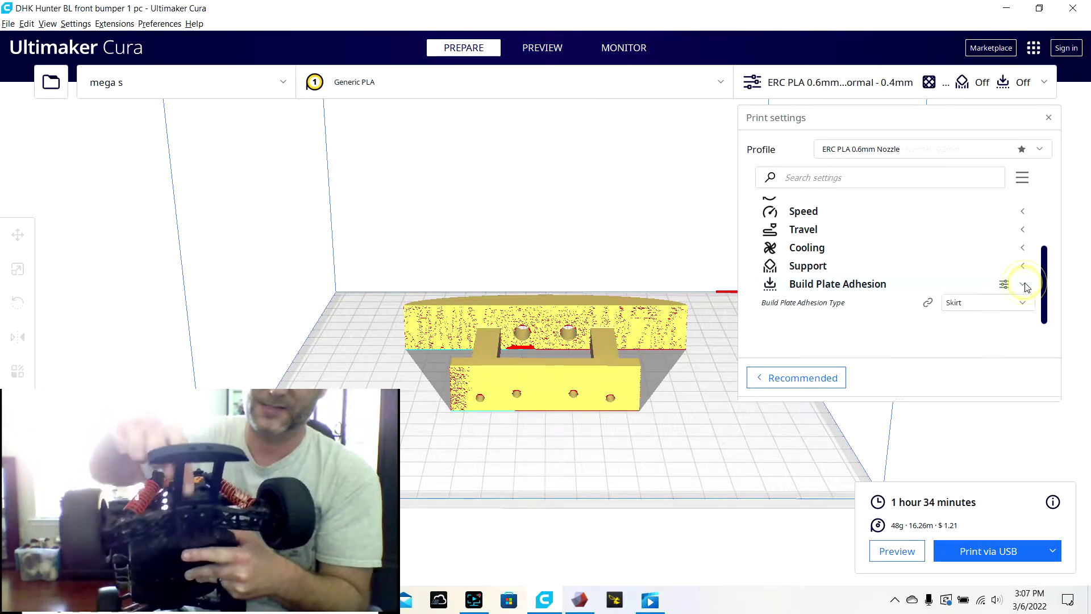
{"action": "left_click", "coordinate": [1024, 284]}
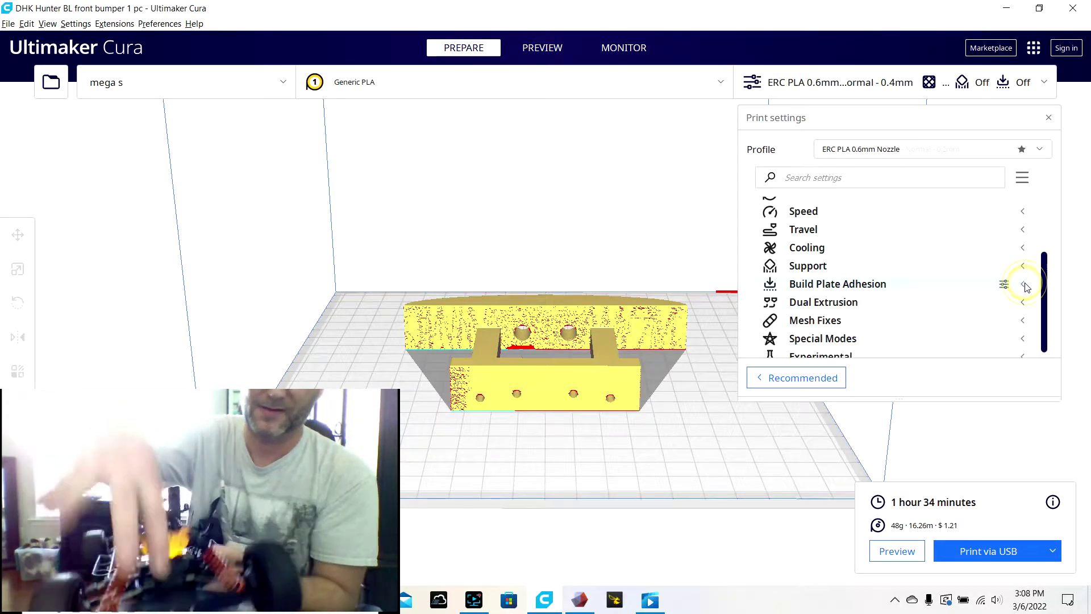
{"action": "scroll", "coordinate": [1026, 301], "scroll_direction": "down", "scroll_amount": 1}
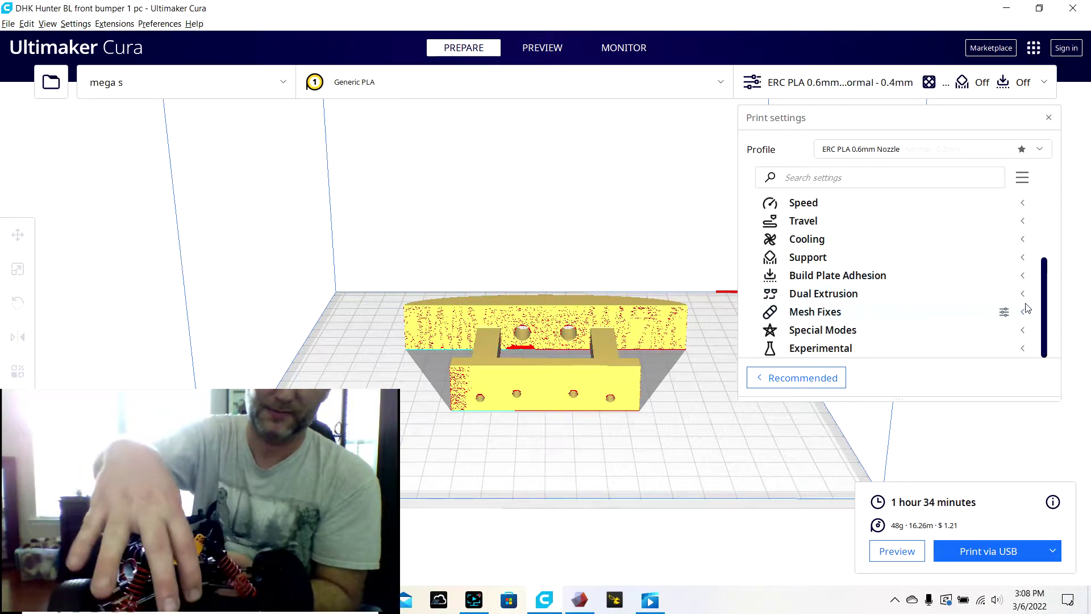
Review and collapse the Mesh Fixes and Experimental settings.
{"action": "left_click", "coordinate": [1024, 312]}
{"action": "scroll", "coordinate": [1021, 284], "scroll_direction": "down", "scroll_amount": 3}
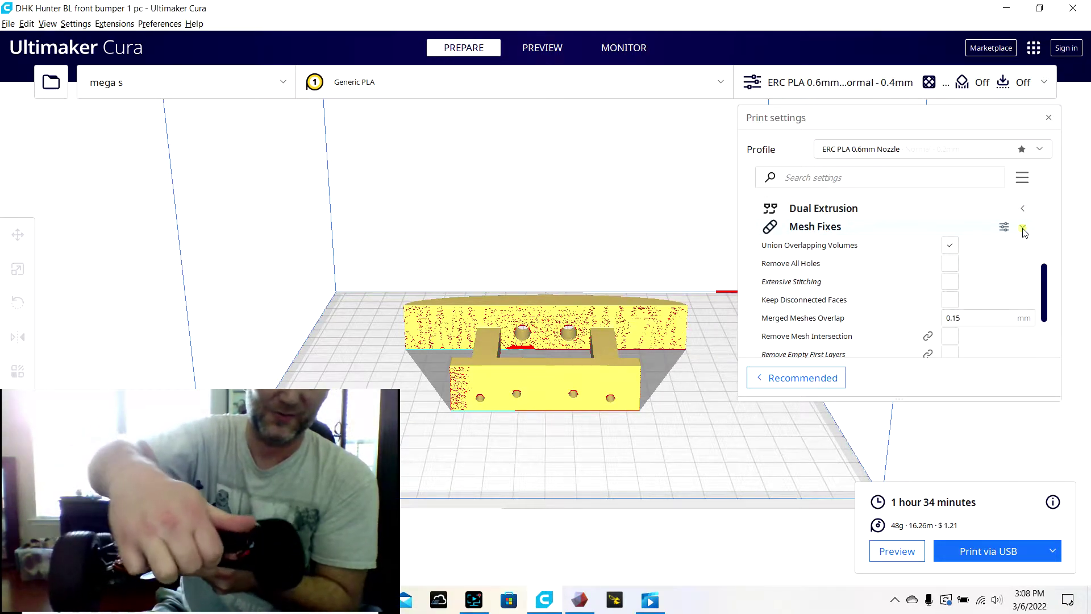
{"action": "left_click", "coordinate": [1023, 229]}
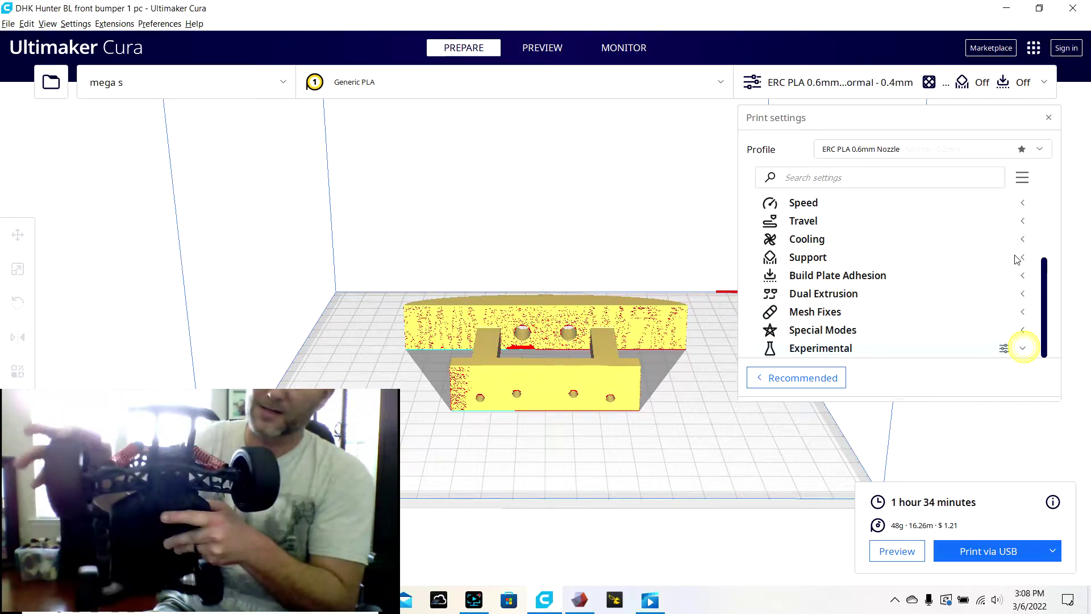
{"action": "left_click", "coordinate": [1023, 348]}
{"action": "scroll", "coordinate": [1023, 258], "scroll_direction": "down", "scroll_amount": 2}
{"action": "scroll", "coordinate": [1023, 261], "scroll_direction": "down", "scroll_amount": 1}
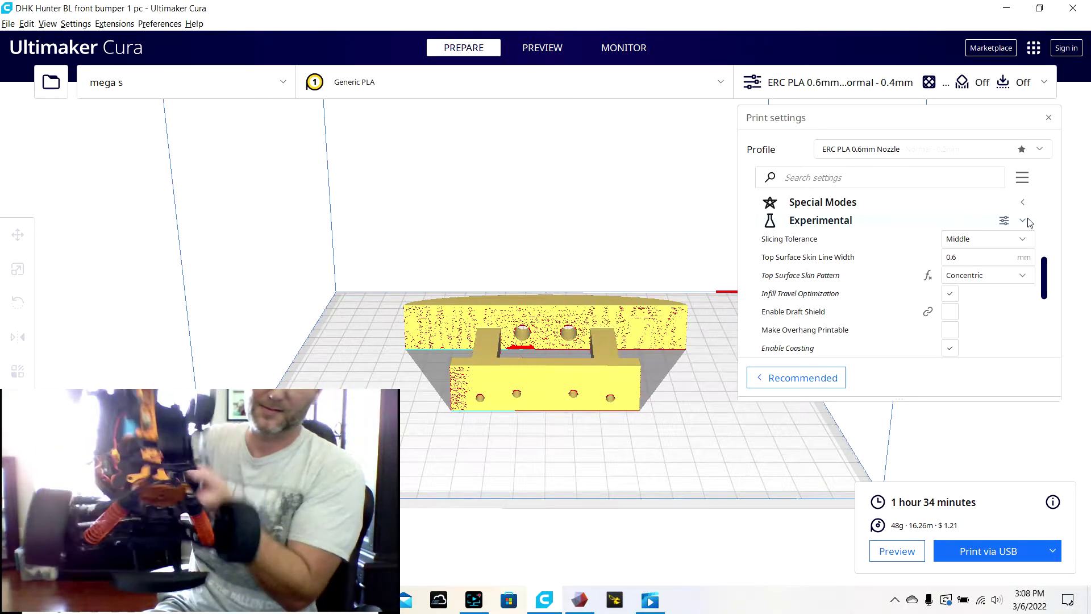
{"action": "left_click", "coordinate": [1029, 222]}
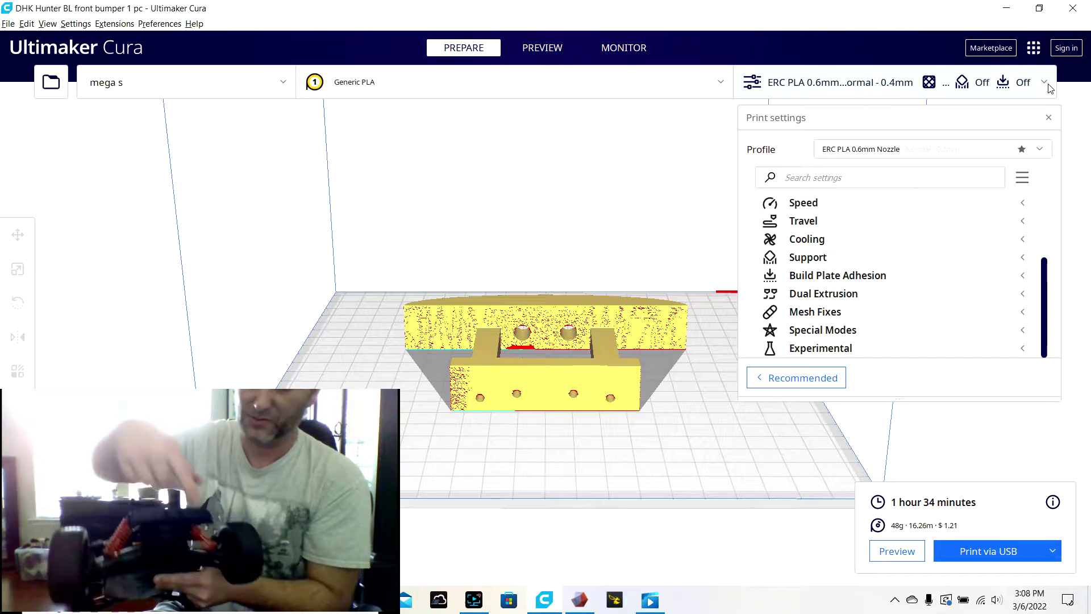
Check the Quality settings' 0.4 mm layer height and profile list, then close settings and orbit.
{"action": "left_click_drag", "start_coordinate": [1044, 284], "coordinate": [1045, 199]}
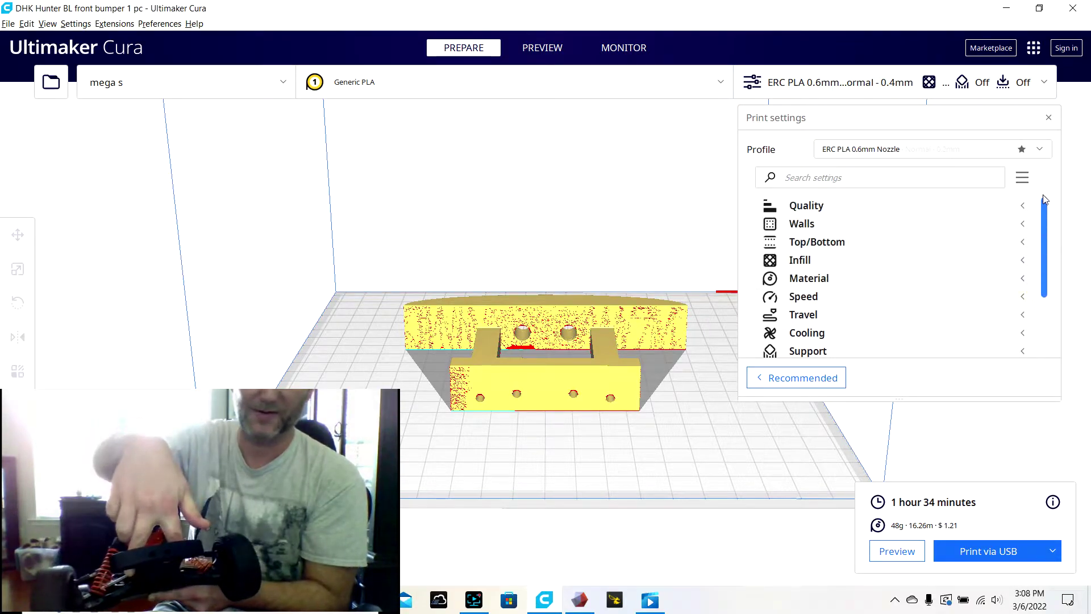
{"action": "left_click", "coordinate": [1025, 206]}
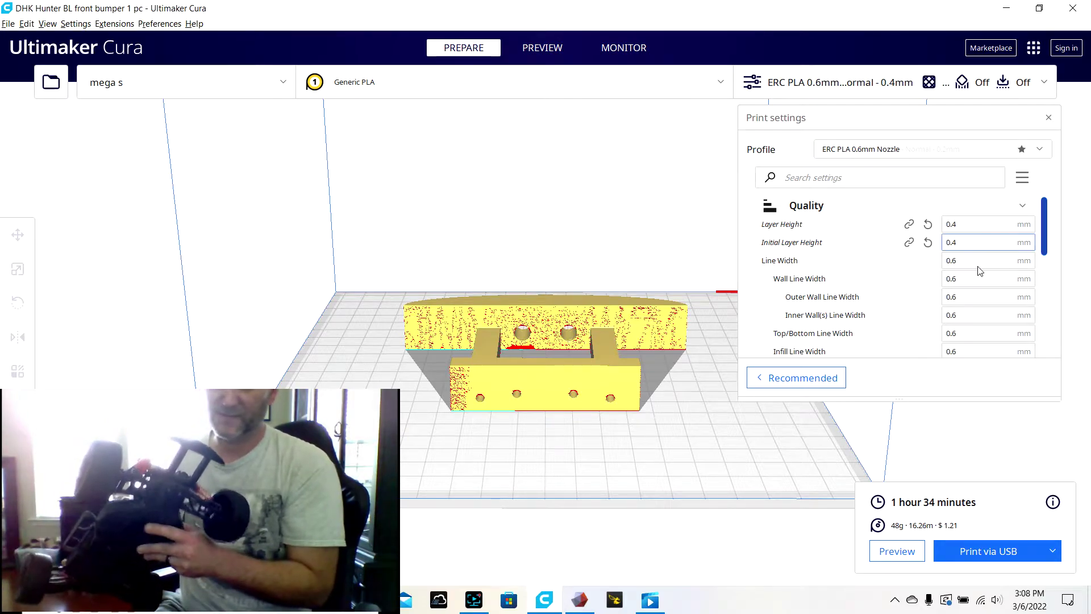
{"action": "left_click", "coordinate": [1040, 149]}
{"action": "left_click", "coordinate": [1047, 82]}
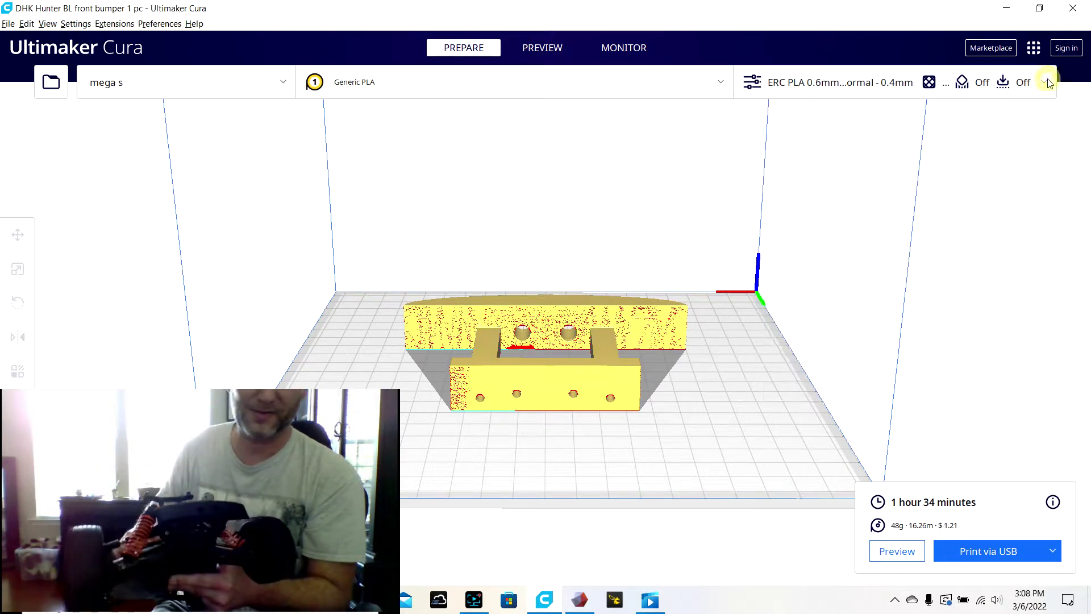
{"action": "right_click_drag", "start_coordinate": [770, 316], "coordinate": [425, 348]}
Show the layer preview and lower the layer slider from 50 to 44, then 38.
{"action": "left_click", "coordinate": [527, 48]}
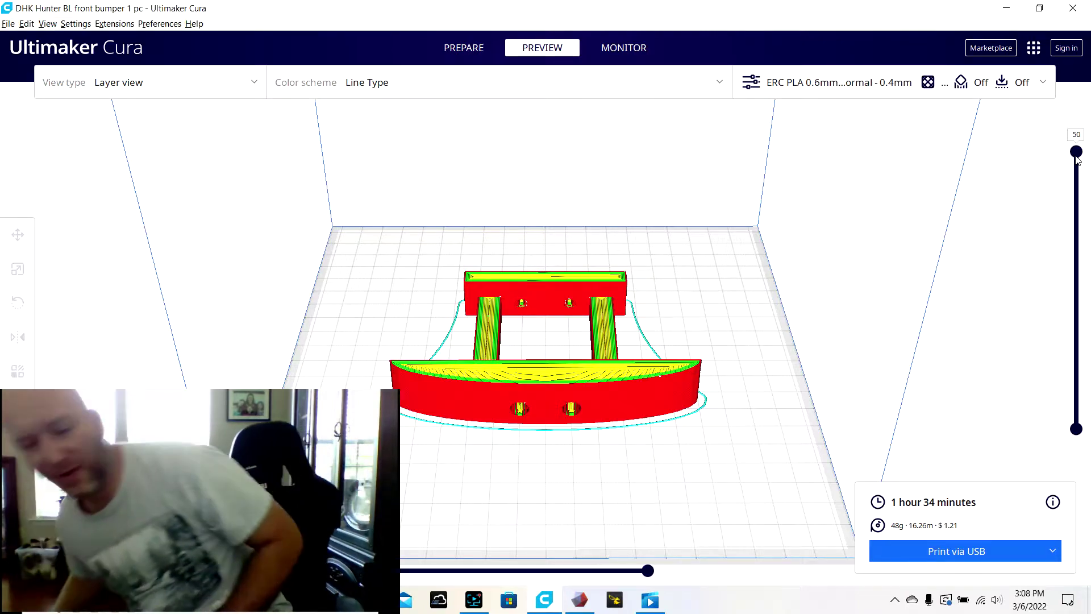
{"action": "left_click_drag", "start_coordinate": [1077, 158], "coordinate": [1072, 198]}
{"action": "scroll", "coordinate": [763, 358], "scroll_direction": "up", "scroll_amount": 6}
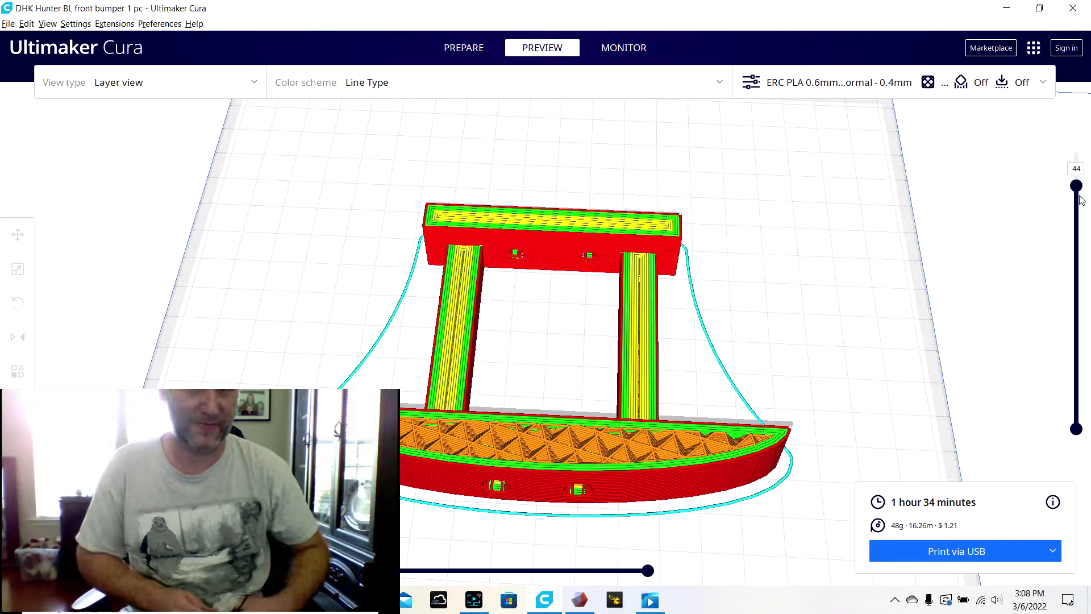
{"action": "left_click_drag", "start_coordinate": [1078, 197], "coordinate": [1089, 165]}
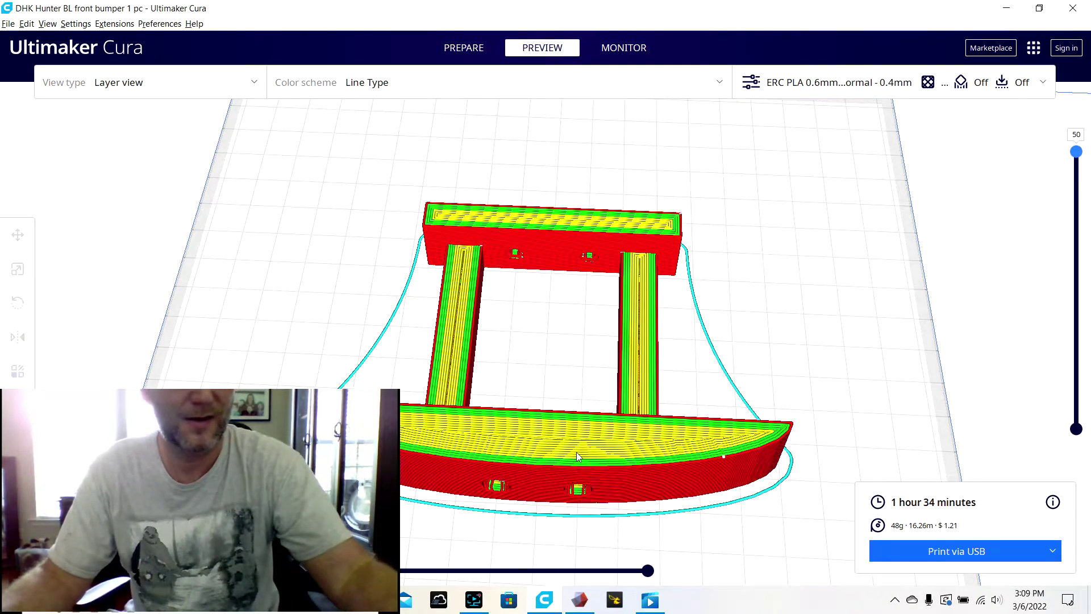
Bring the CyberLink Screen Recorder window up from the taskbar.
{"action": "left_click", "coordinate": [474, 598]}
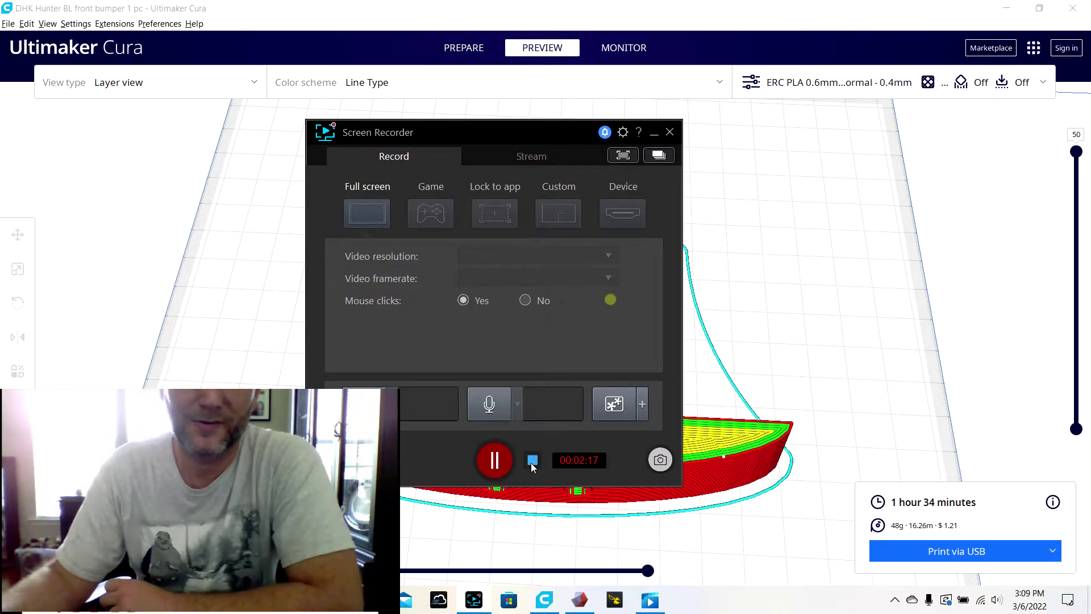